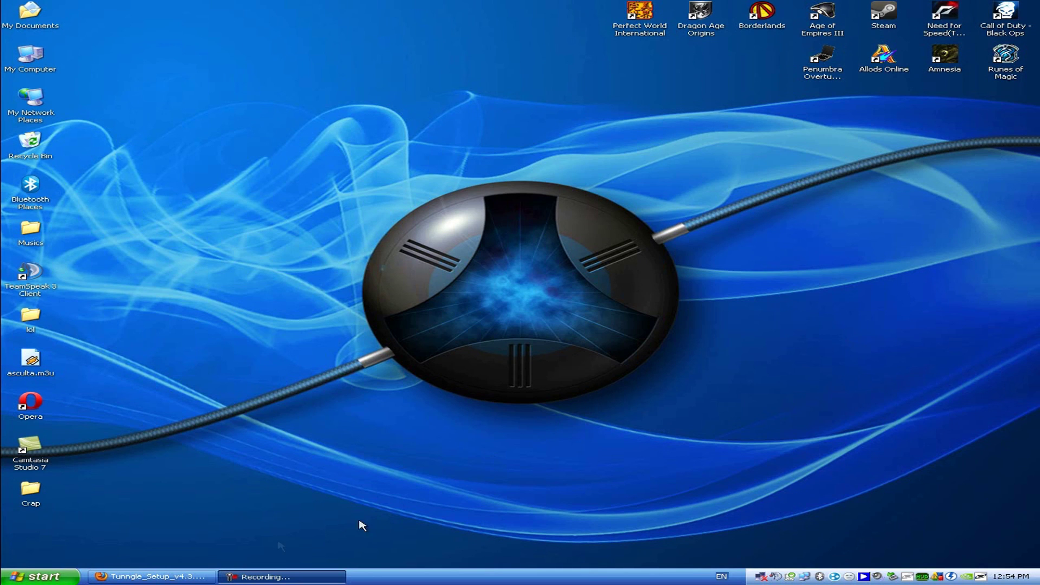
Step: Switch to Firefox and download Tunngle_Setup_v4.3.2.0.exe from the open Tunngle page, saving it to the Desktop
left_click(152, 576)
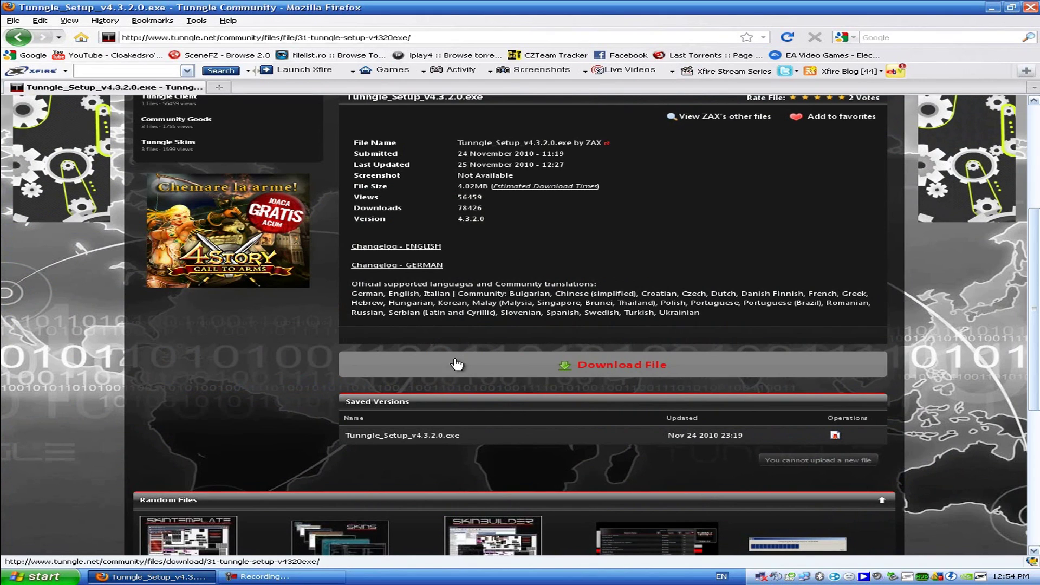
left_click(501, 366)
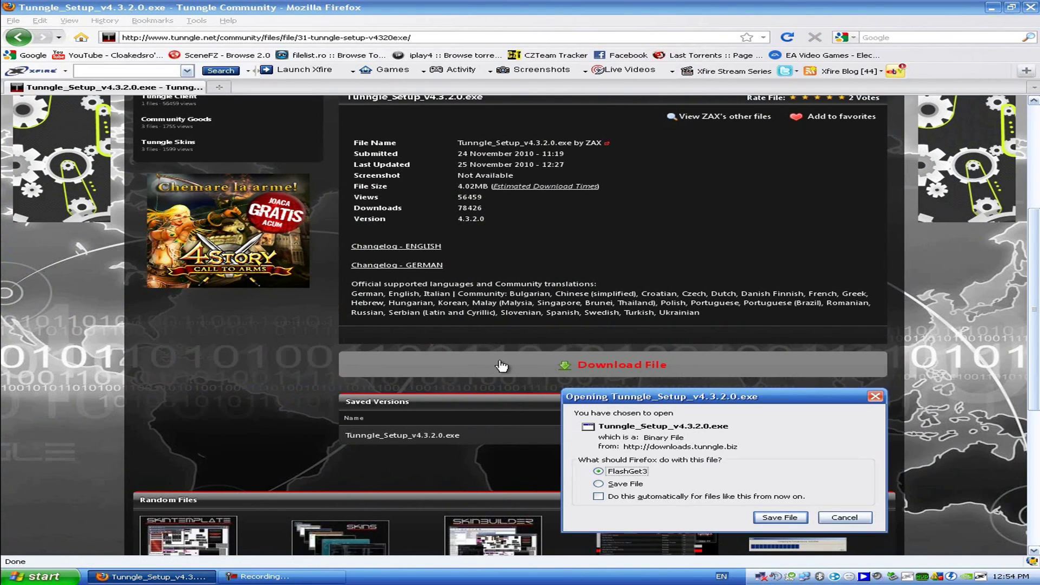
left_click(617, 485)
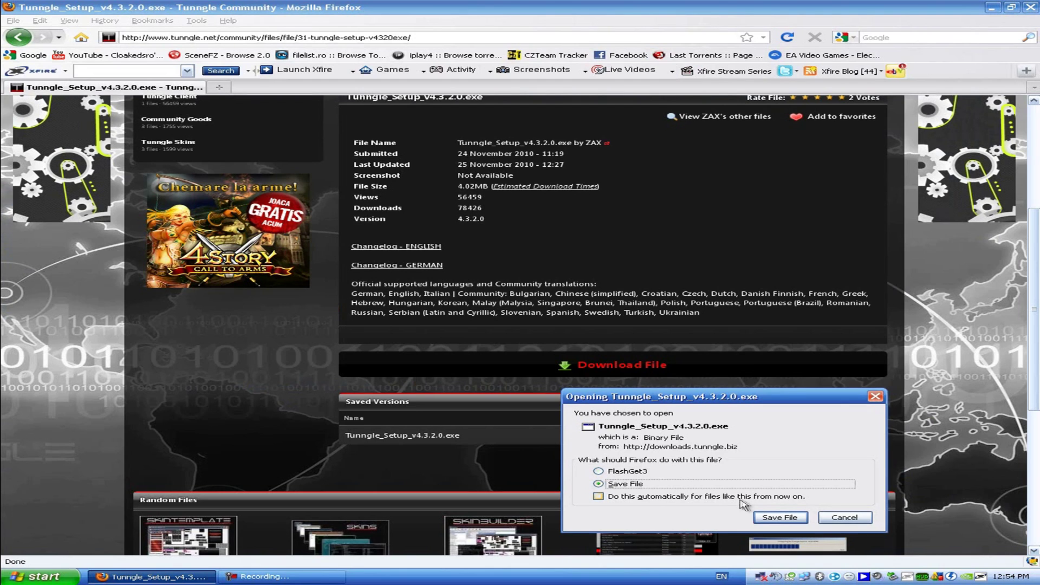
left_click(756, 518)
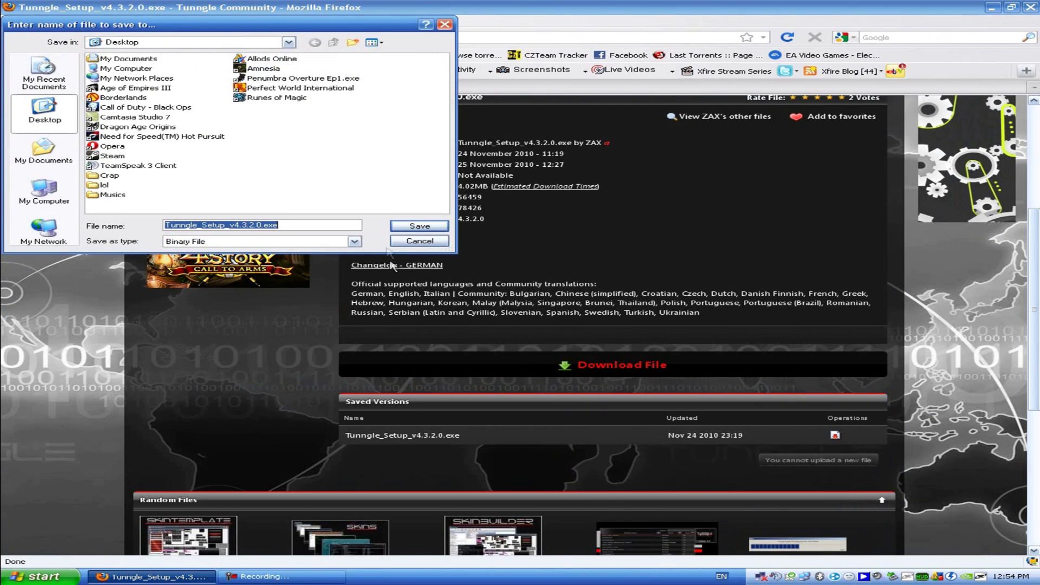
left_click(420, 226)
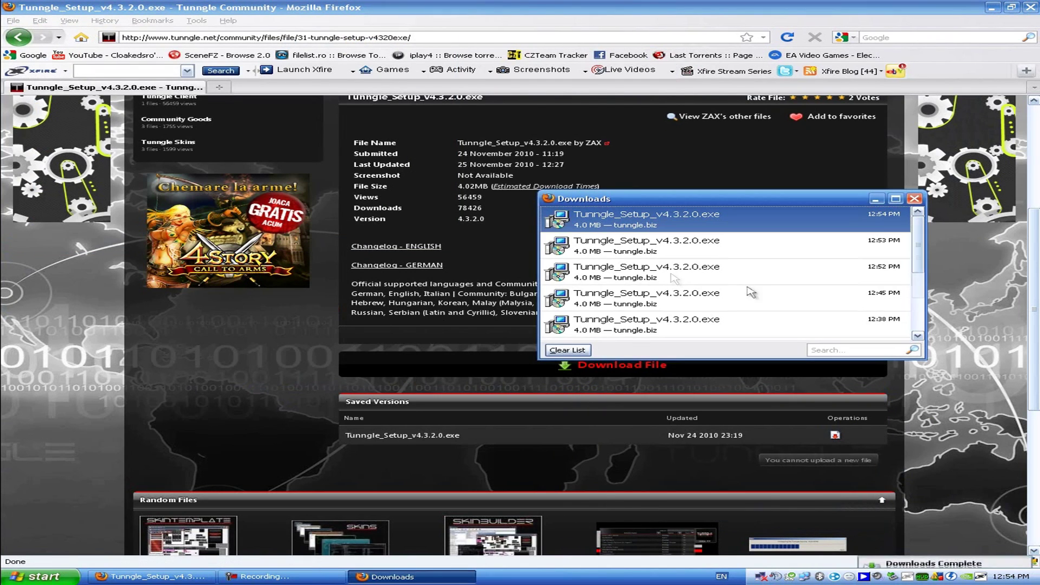
left_click(914, 199)
Step: Run the downloaded Tunngle installer from the desktop and choose English as the setup language
key("super+d")
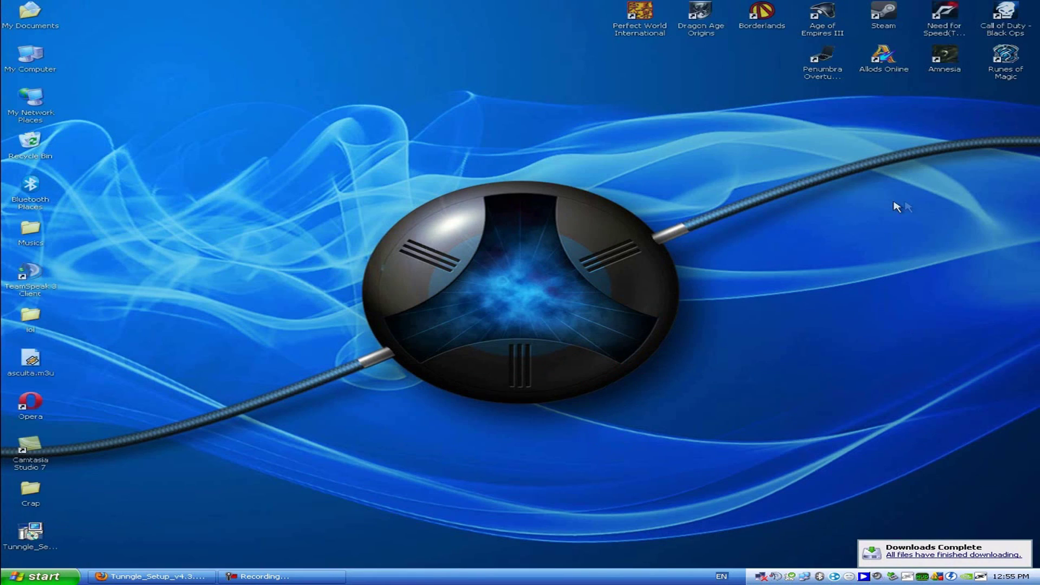
double_click(31, 532)
left_click(574, 299)
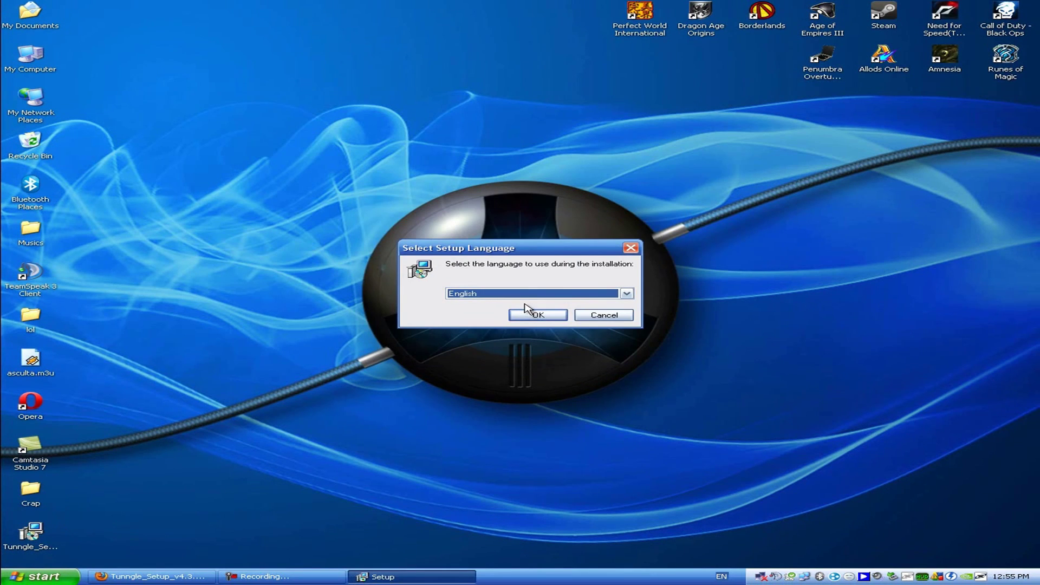
left_click(538, 294)
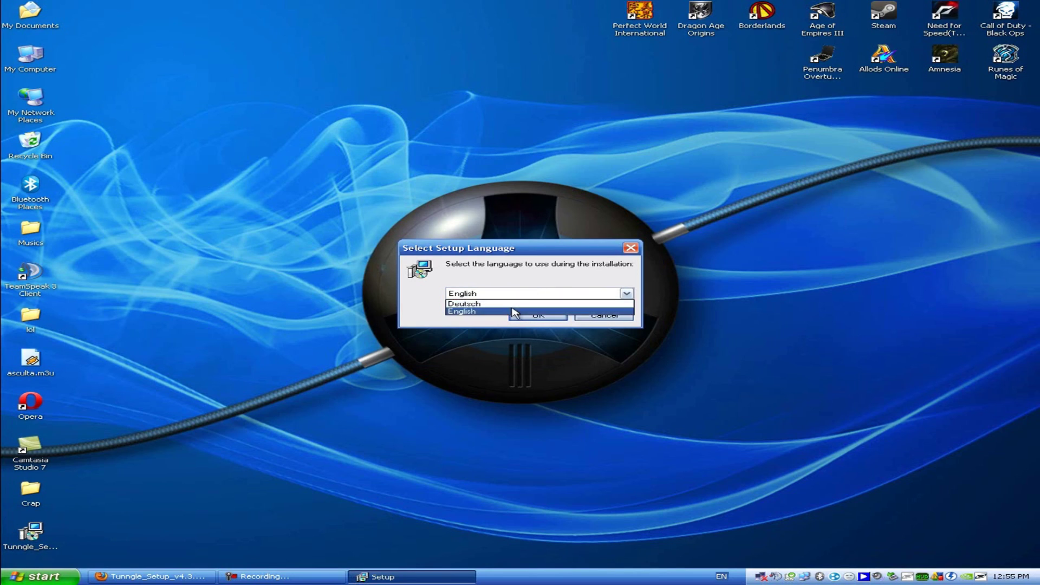
left_click(522, 312)
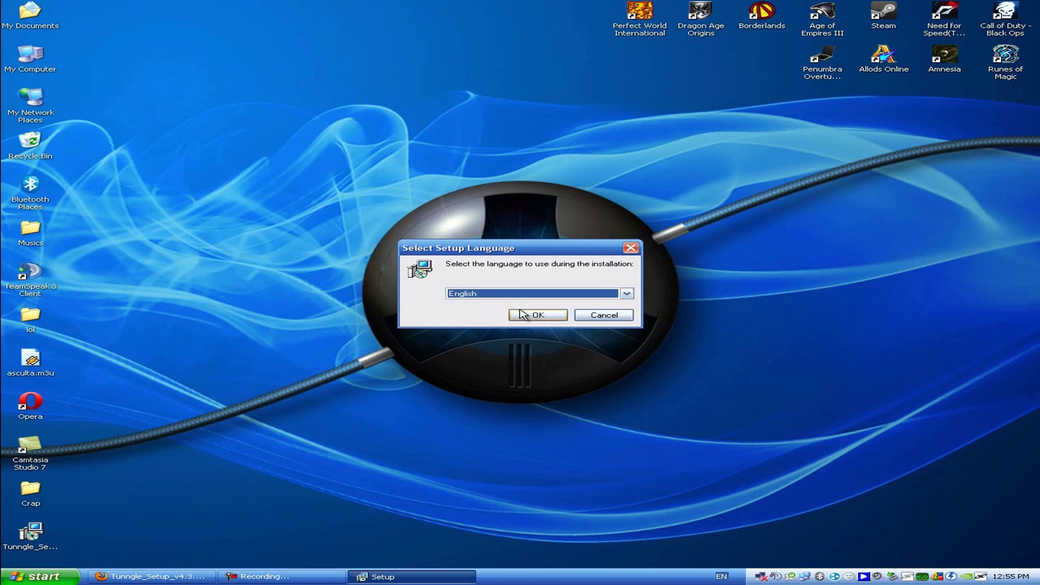
left_click(528, 315)
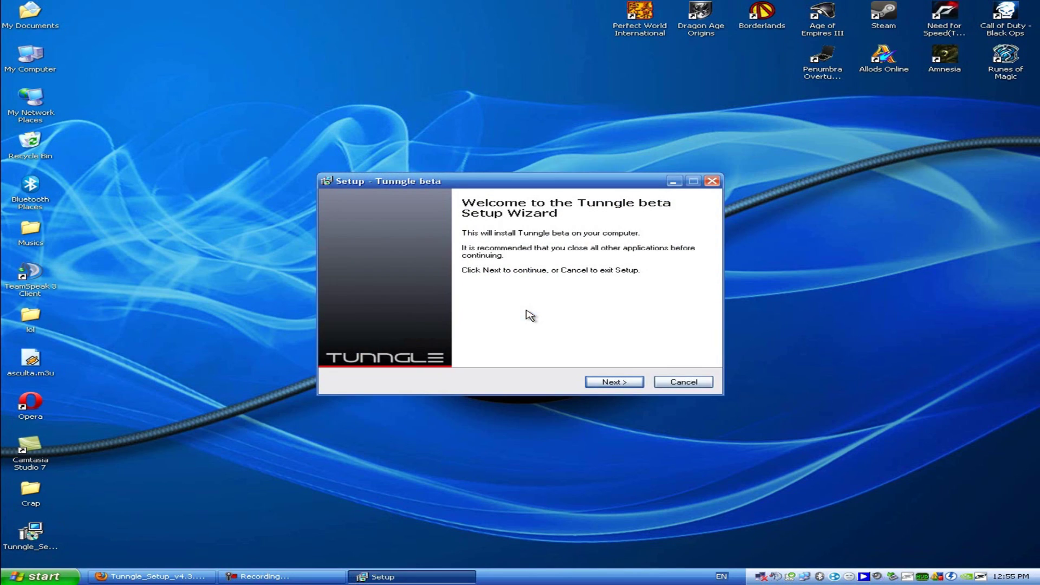
Step: Install Tunngle beta with the simple installation, accepting the license agreement and continuing with the TAP-Win32 adapter driver
left_click(614, 382)
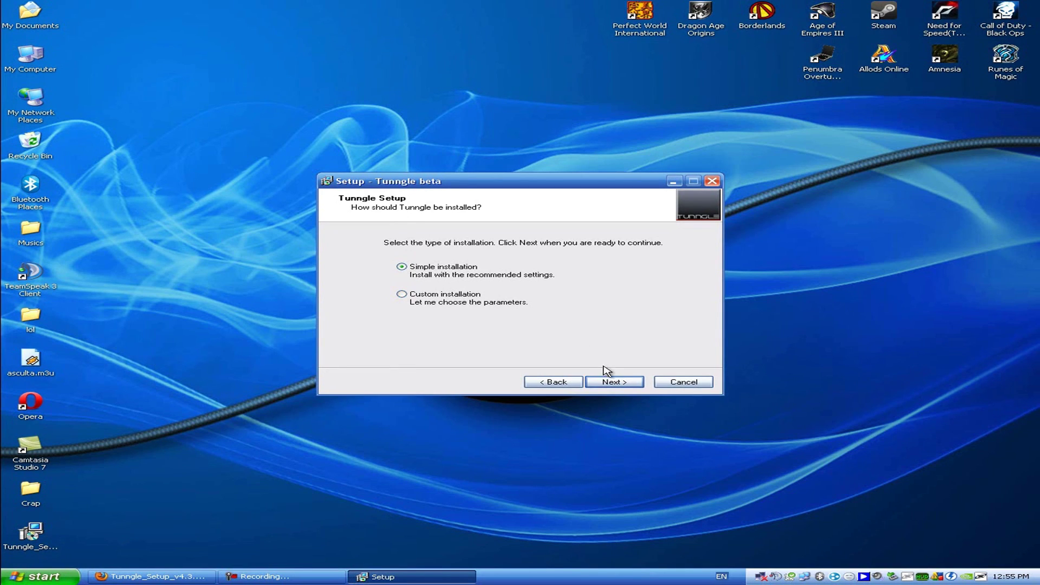
left_click(633, 382)
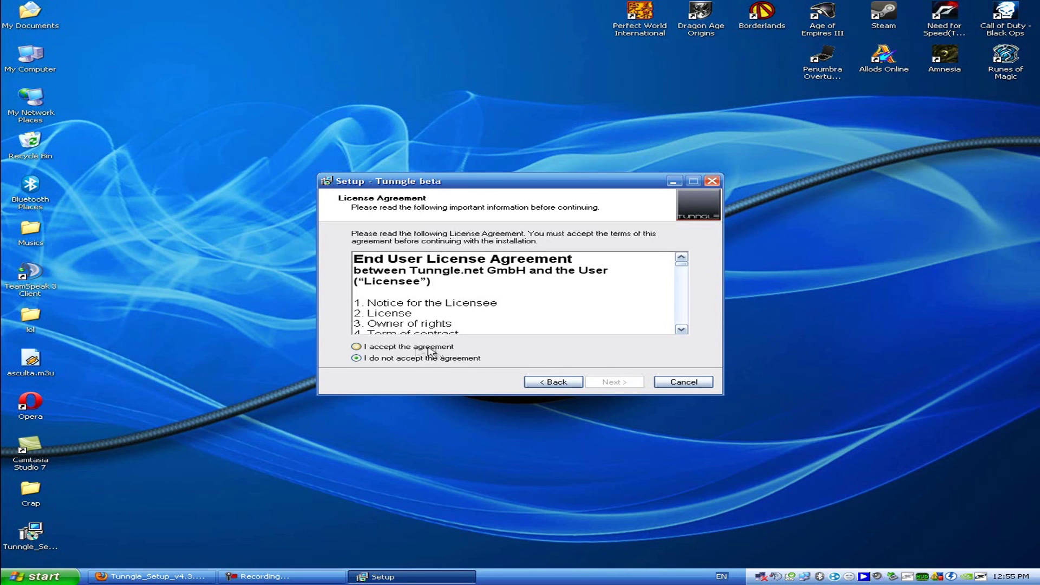
left_click(407, 348)
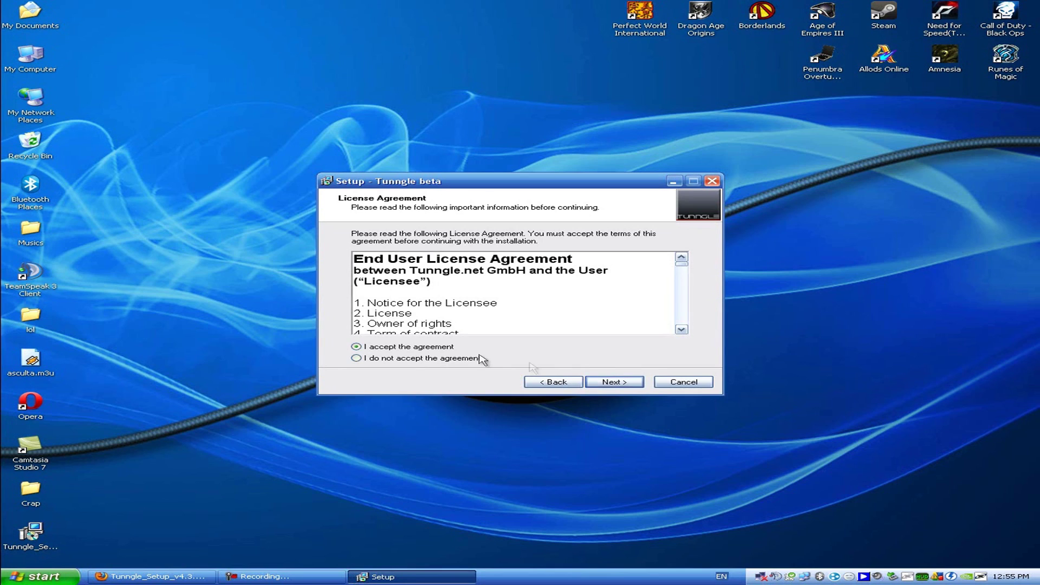
left_click(637, 384)
left_click(637, 383)
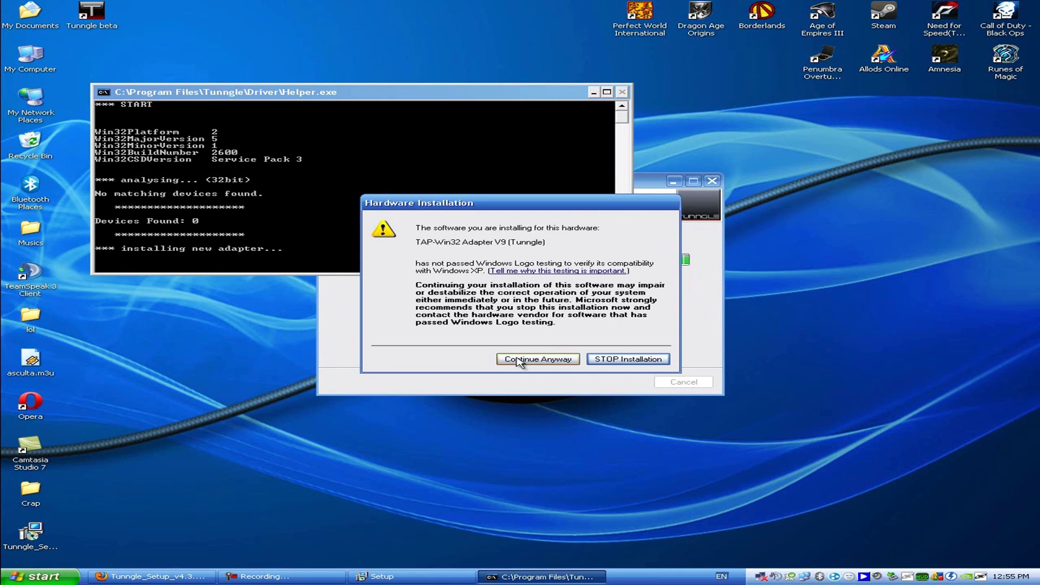
left_click(523, 359)
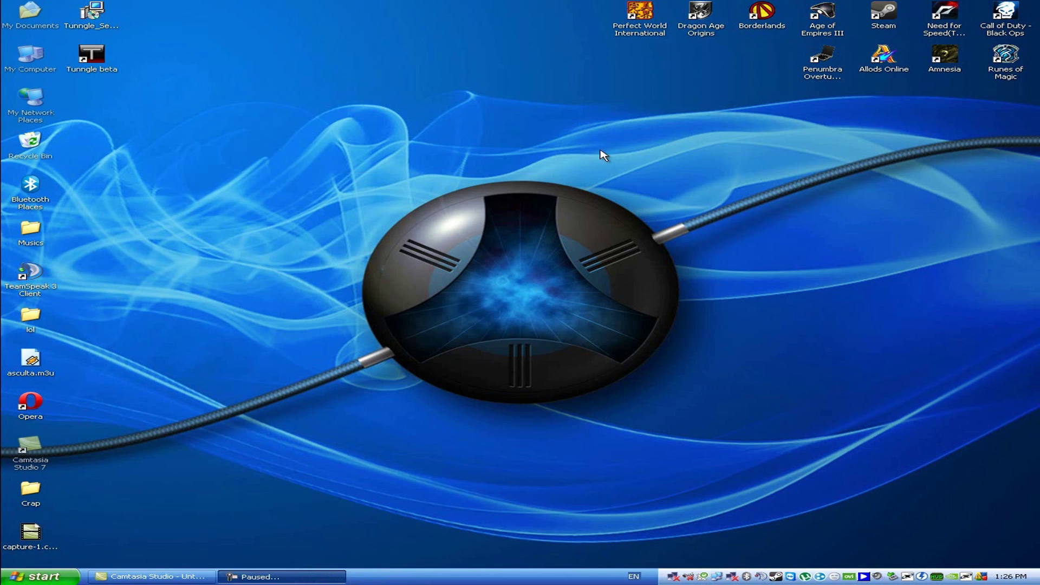
Step: Launch Tunngle beta from its desktop shortcut
key("F9")
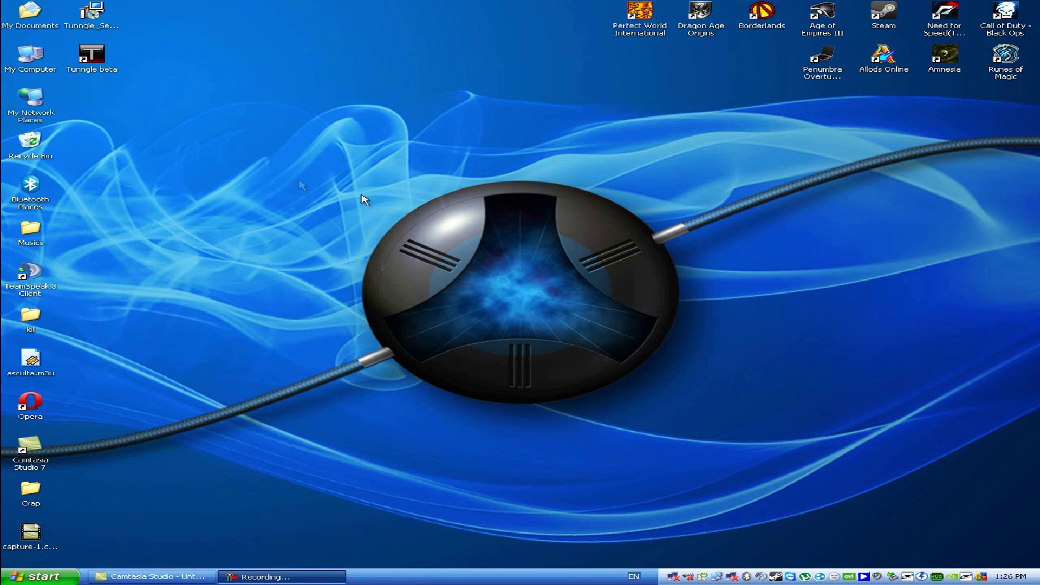
double_click(100, 64)
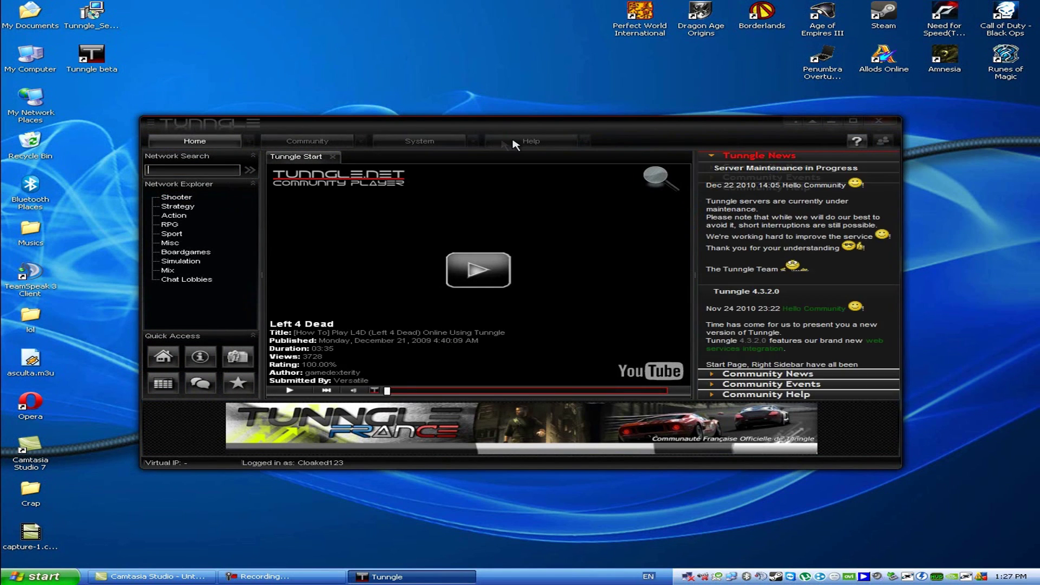
left_click(195, 141)
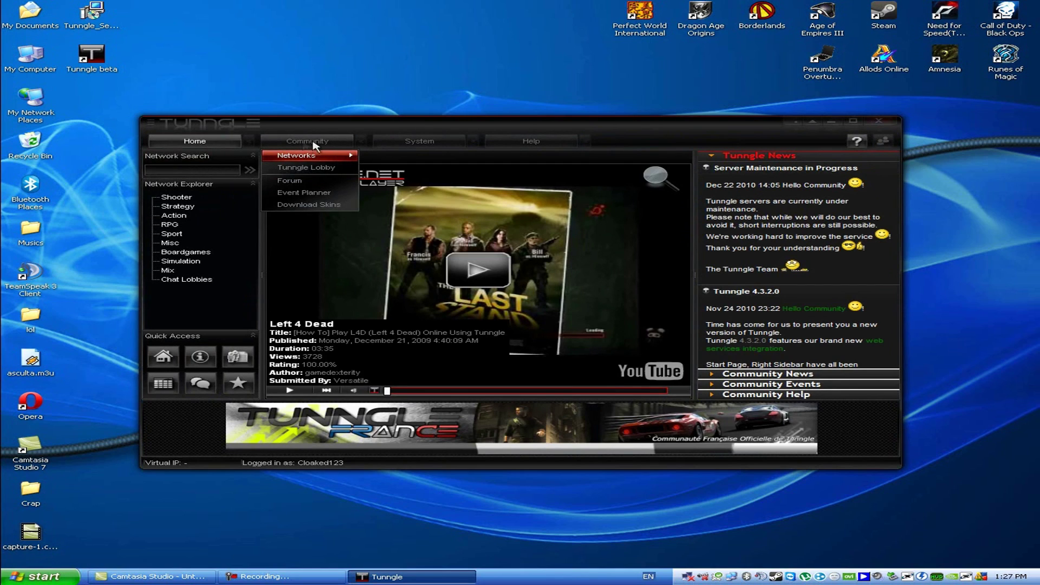
mouse_move(241, 142)
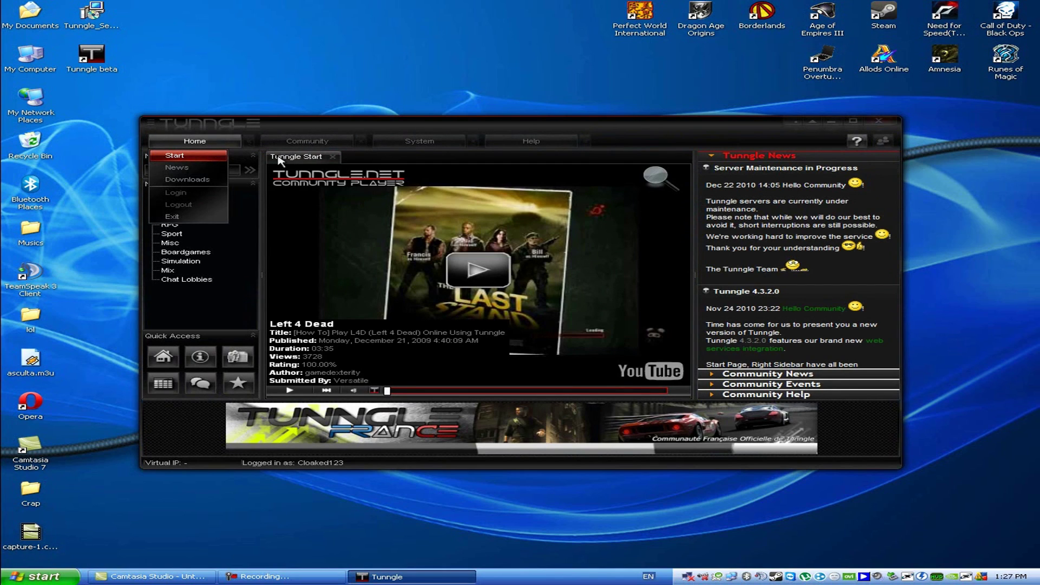
Step: Browse the game networks under Shooter, Fun Shooter, Tactical Shooter, Strategy and Action
left_click(177, 197)
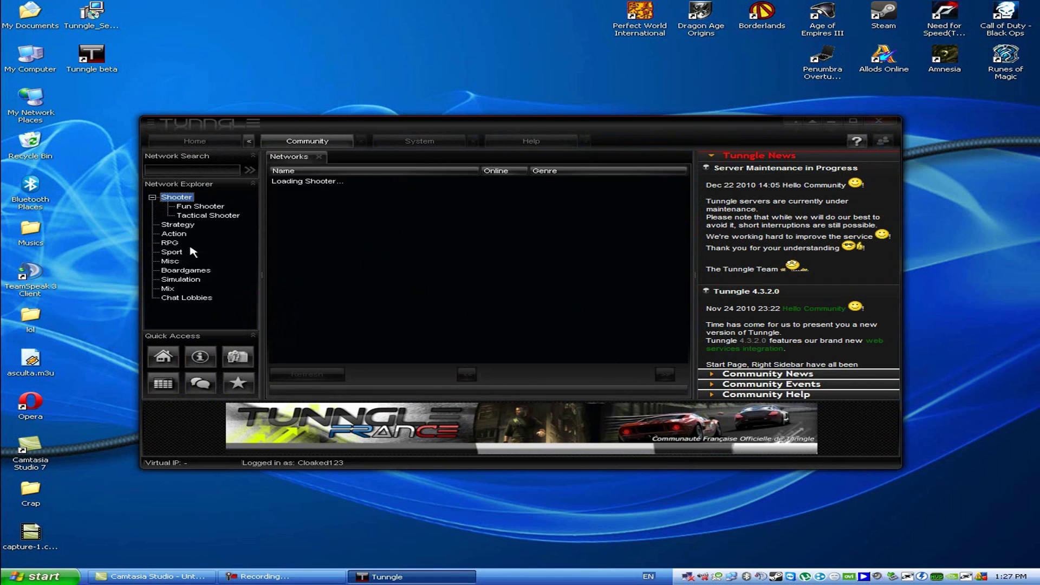
left_click(183, 207)
left_click(198, 216)
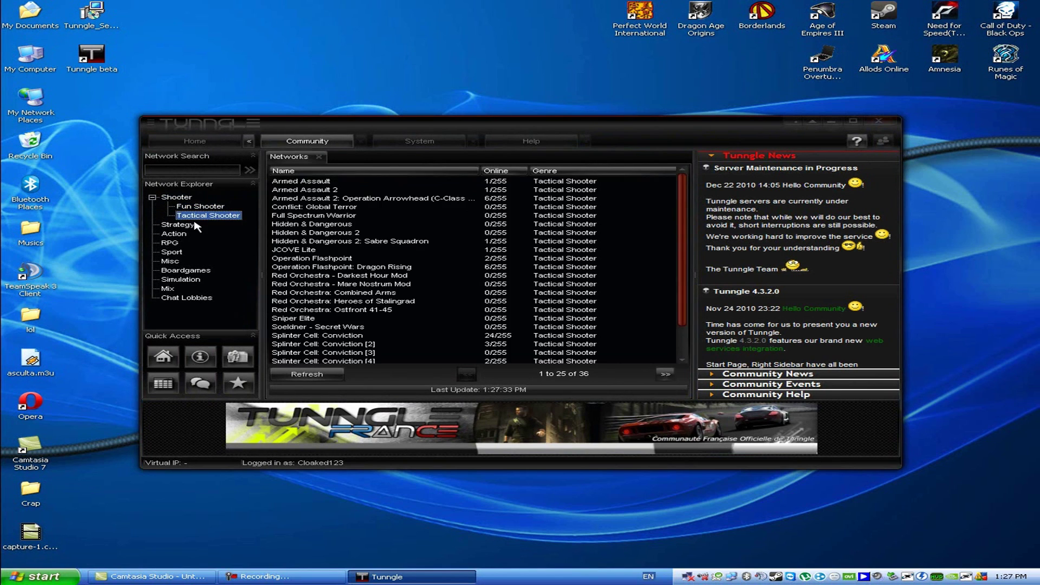
left_click(194, 225)
left_click(176, 244)
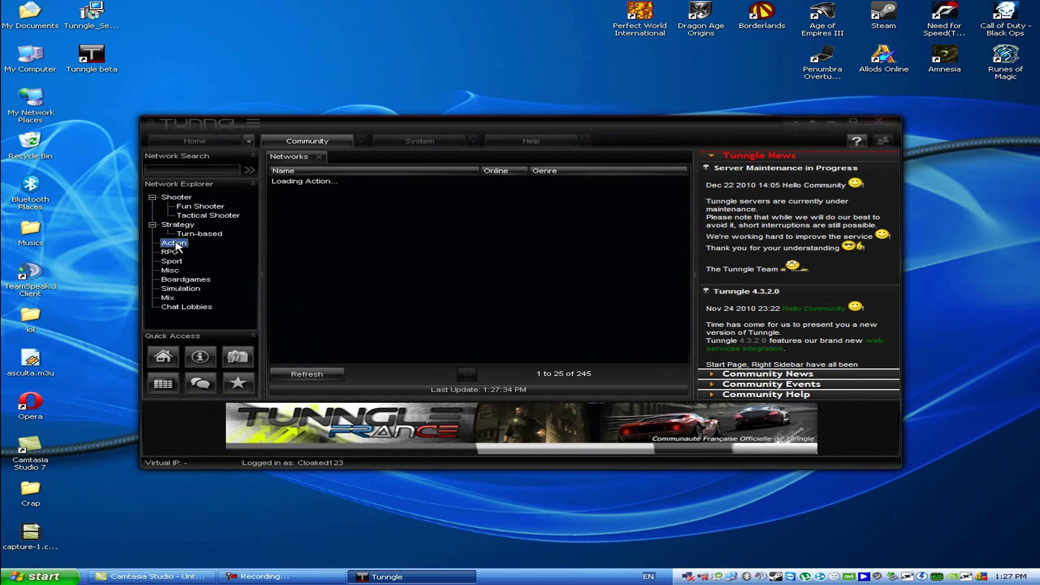
Step: Go to the second page of the Shooter networks and join the Call of Duty 5 coop network
left_click(184, 199)
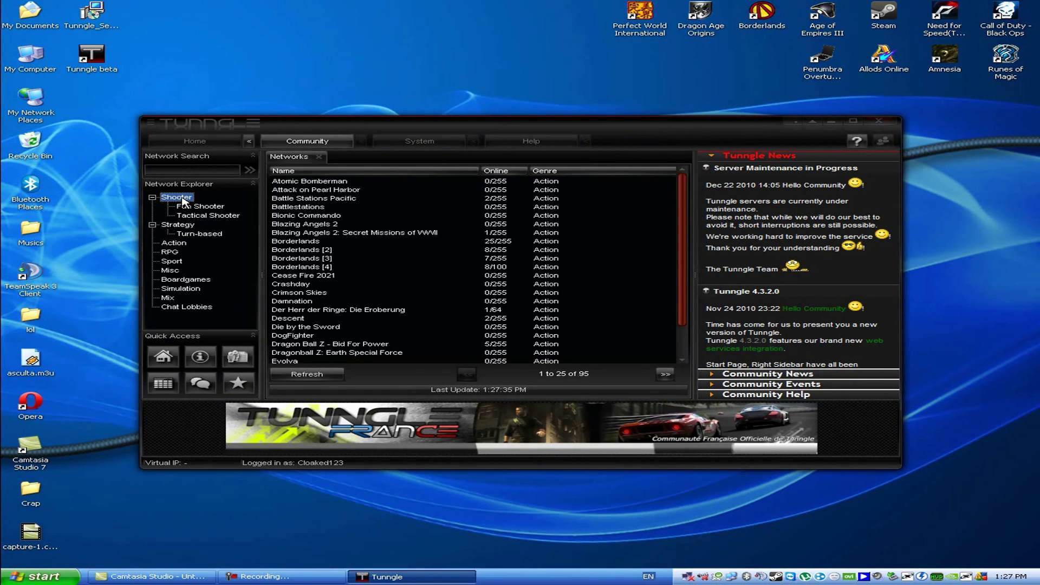
left_click(665, 374)
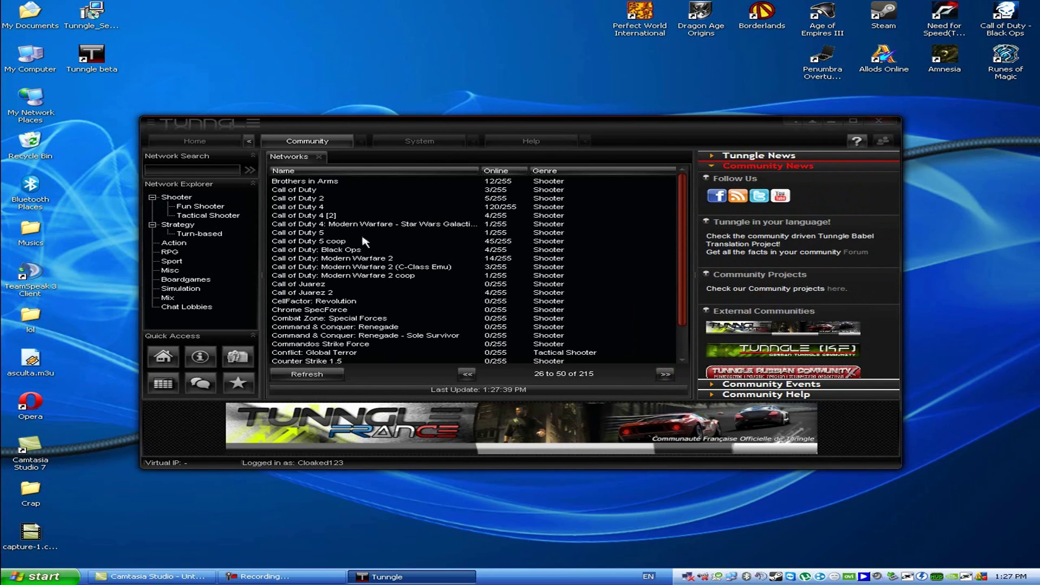
left_click(332, 242)
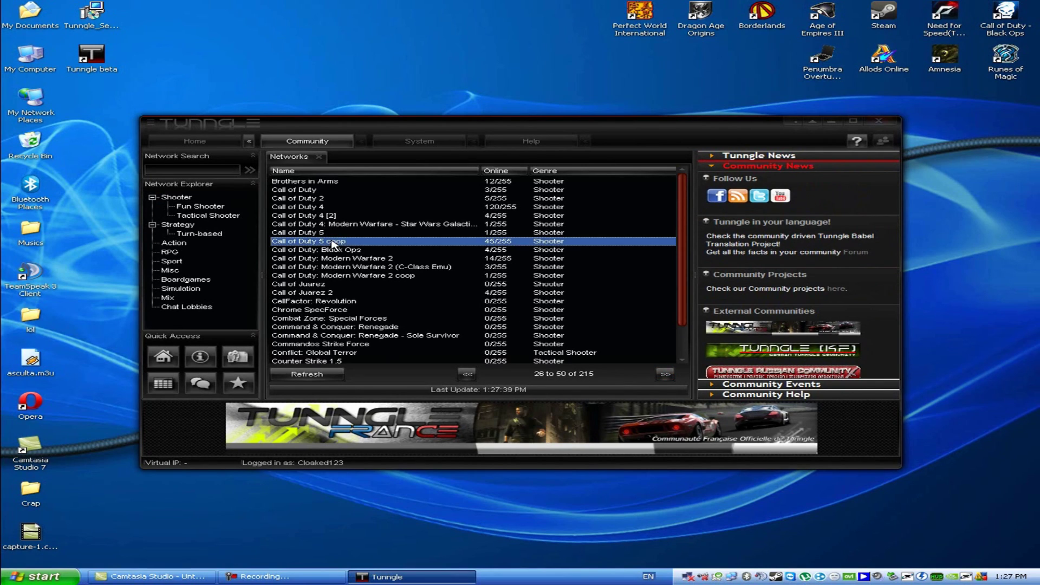
double_click(377, 242)
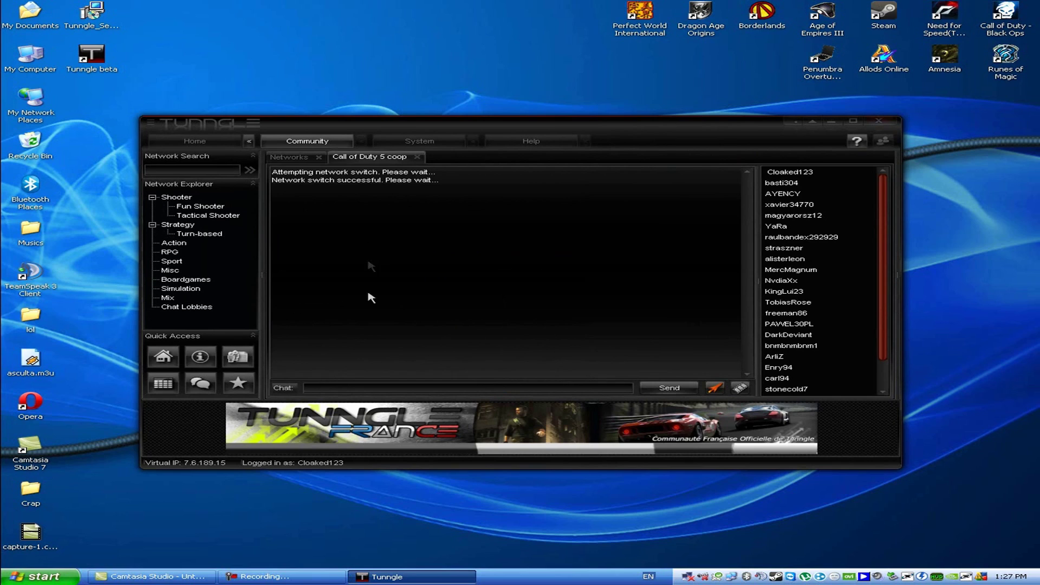
Step: List the game networks in the RPG category
left_click(348, 387)
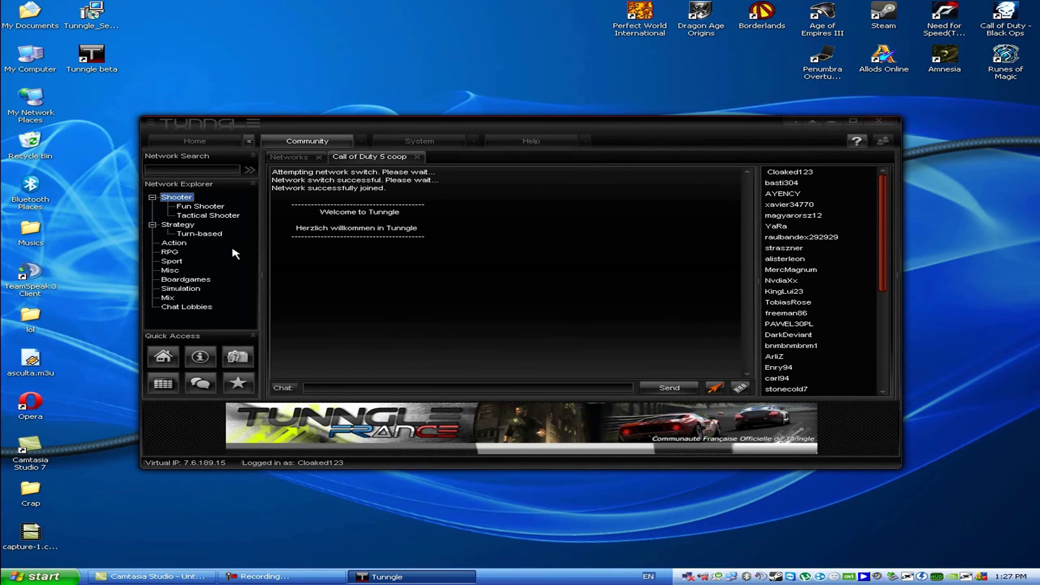
left_click(218, 143)
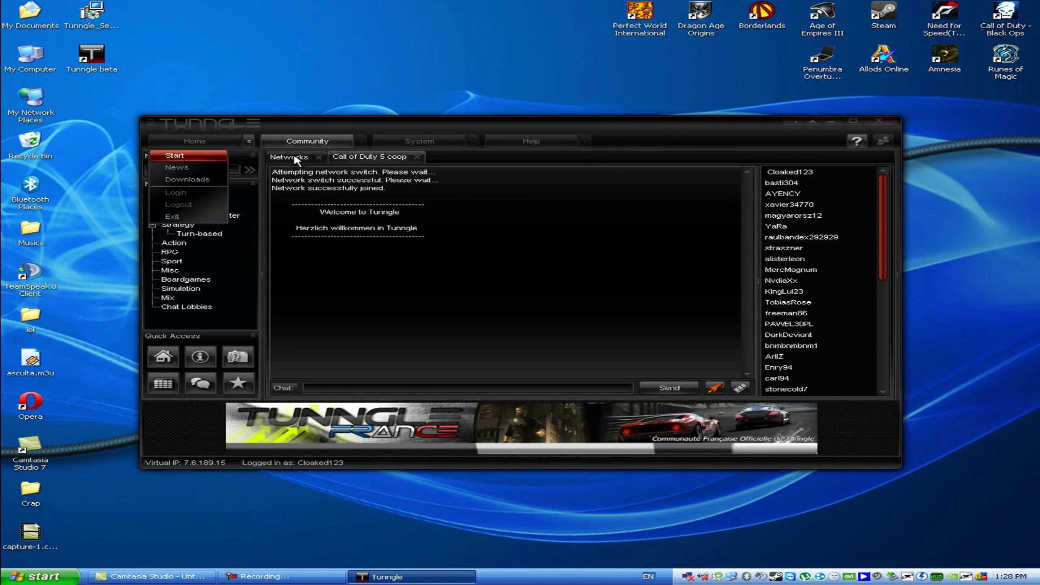
left_click(169, 253)
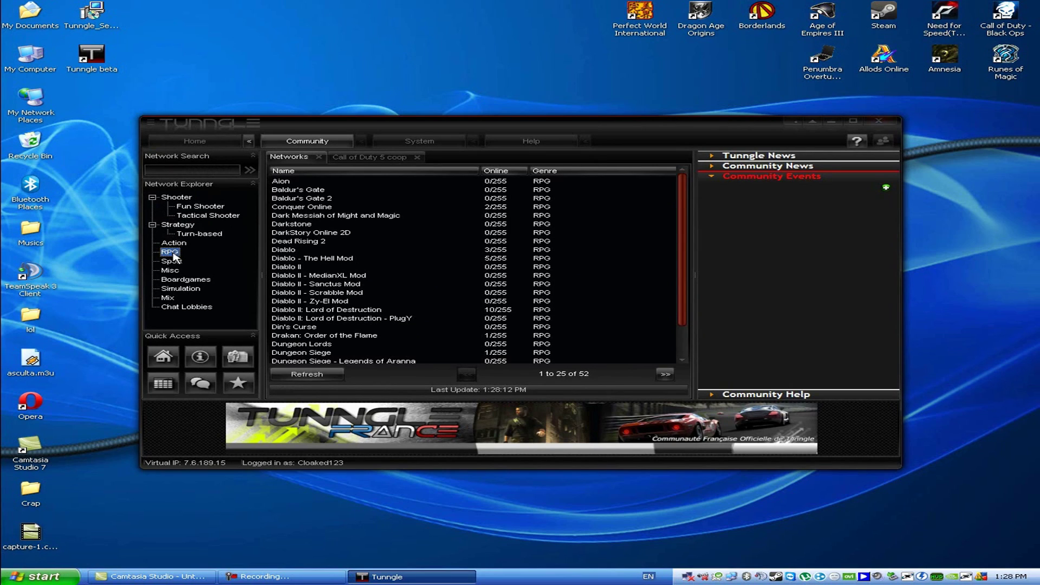
Step: Open the sound settings to view which events play a sound
left_click(434, 142)
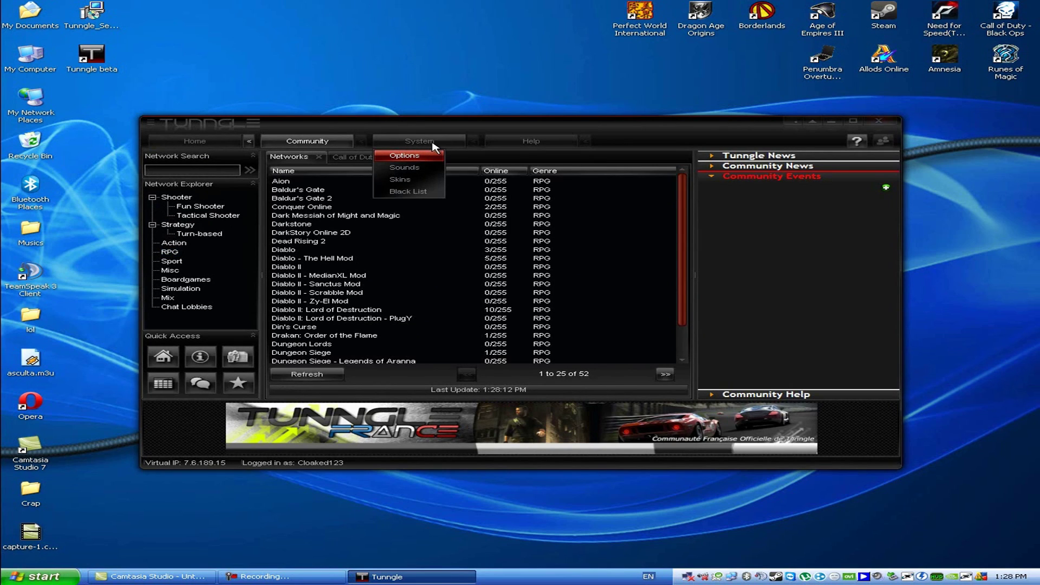
left_click(404, 168)
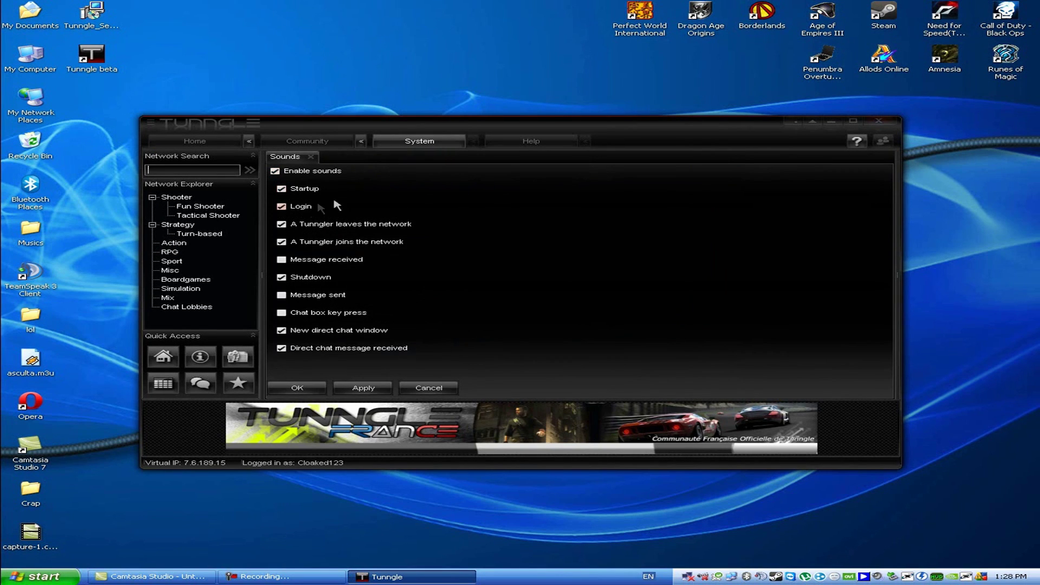
left_click(417, 141)
left_click(407, 168)
Step: Open the skin options and look through the available Tunngle skins
left_click(417, 141)
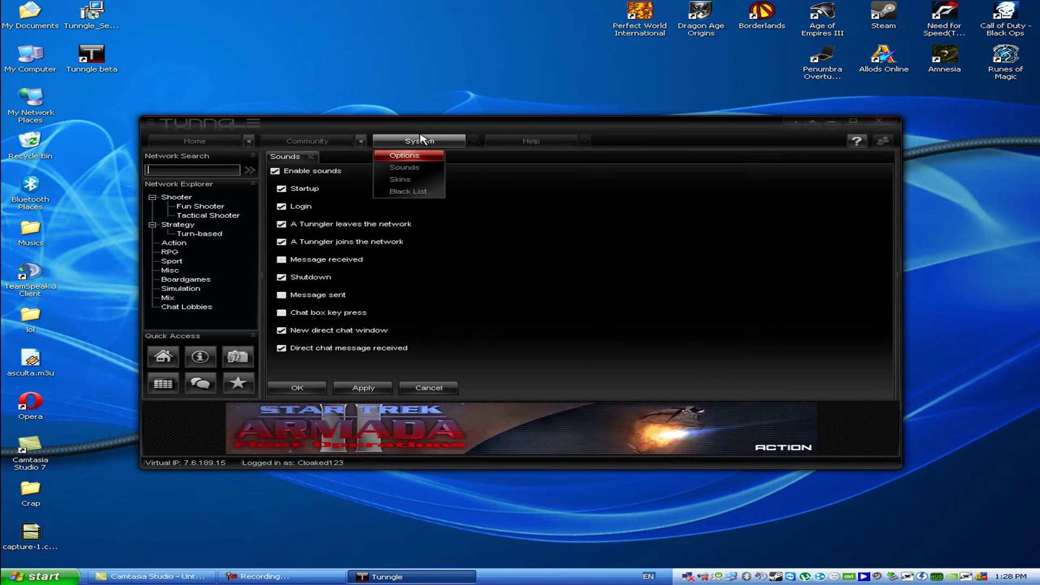
left_click(403, 179)
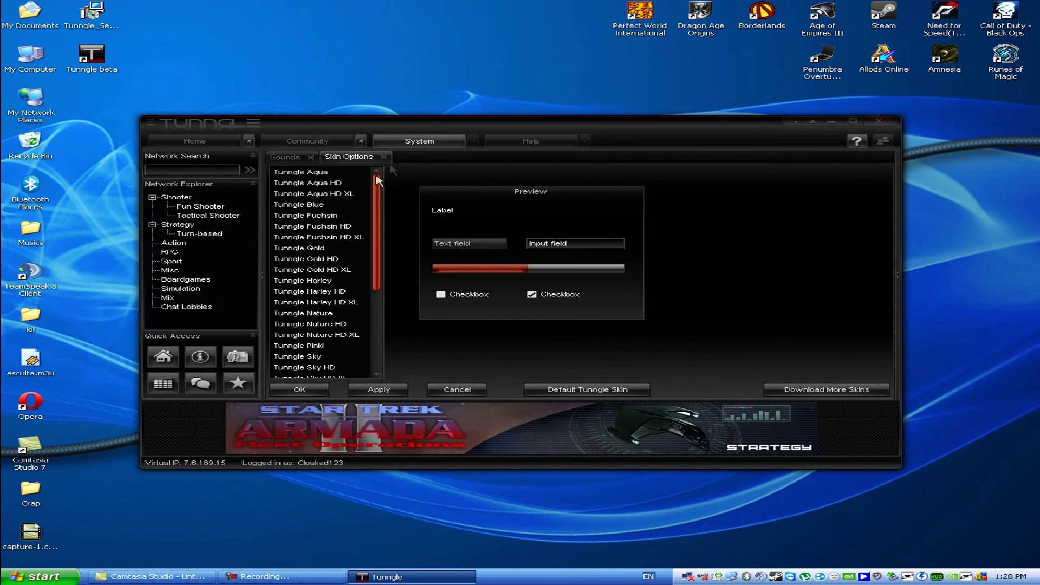
mouse_move(377, 196)
left_mouse_down()
mouse_move(375, 291)
mouse_move(378, 199)
left_mouse_up()
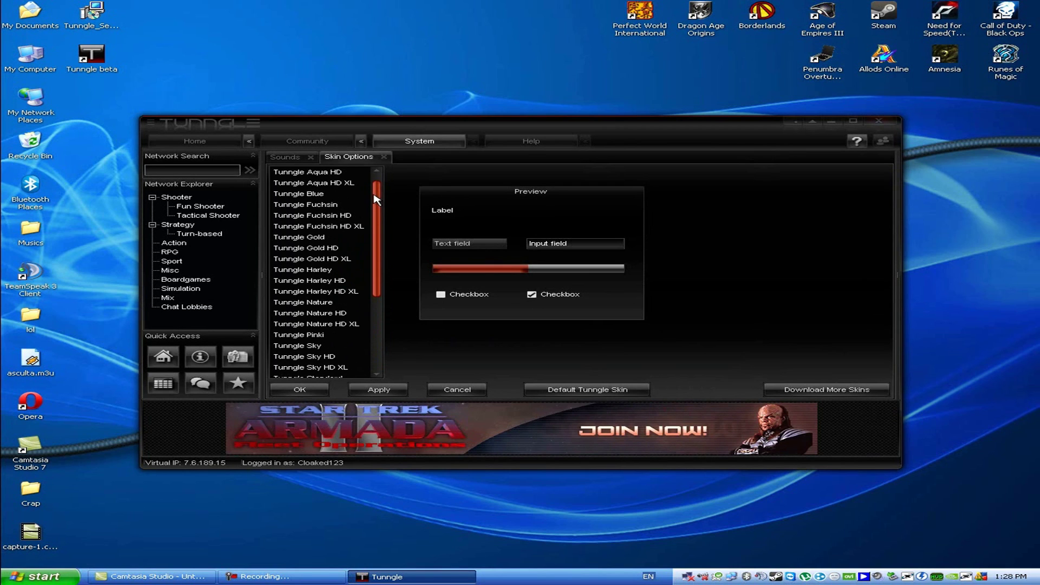
left_click(204, 141)
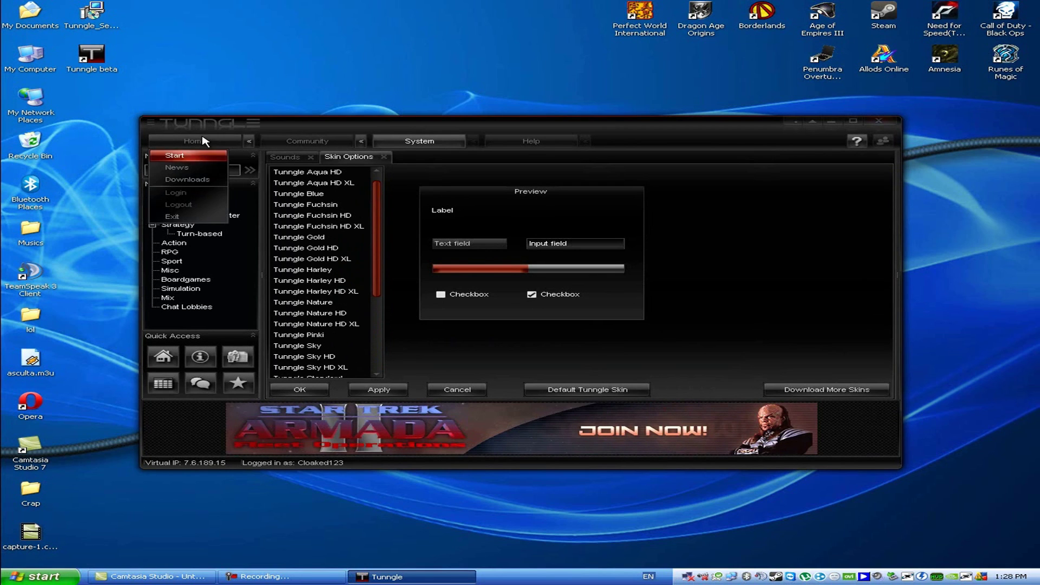